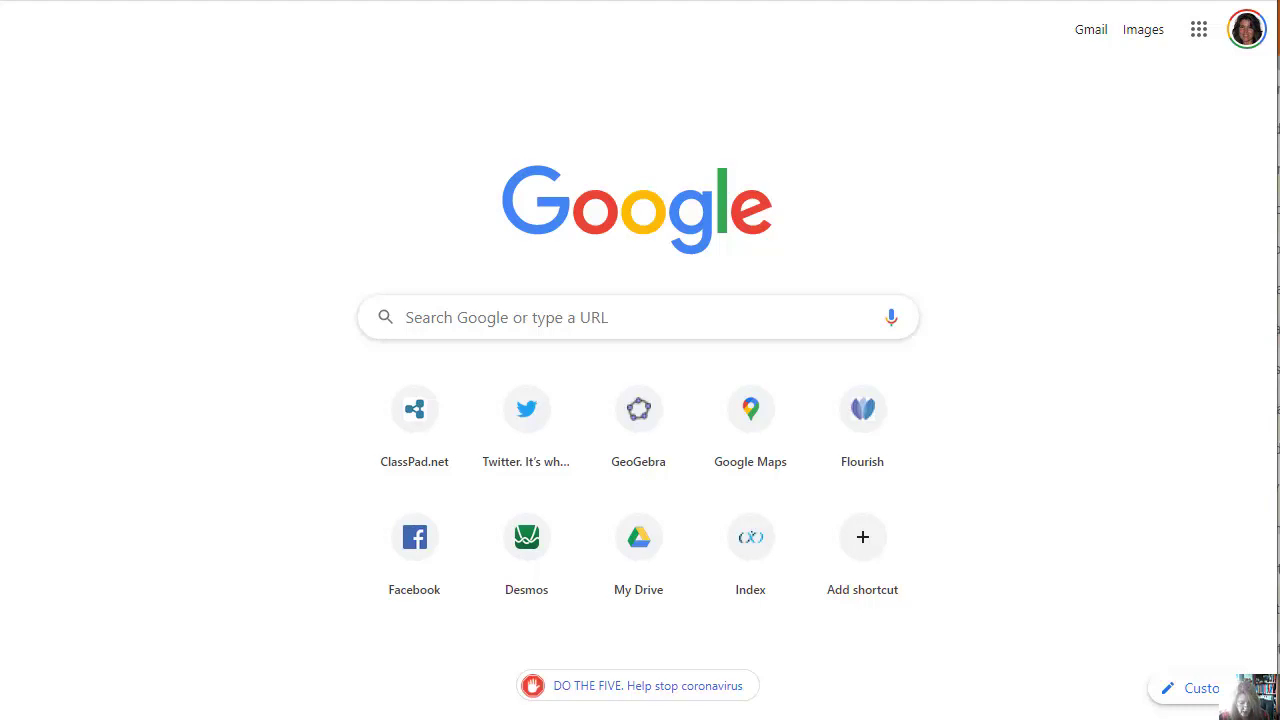
- Open the shared ClassPad.net paper link in Chrome's address bar
type("https://classpad.net/classpad/papers/share/a786f207-c571-4f1e-934f-5fa1e3015007")
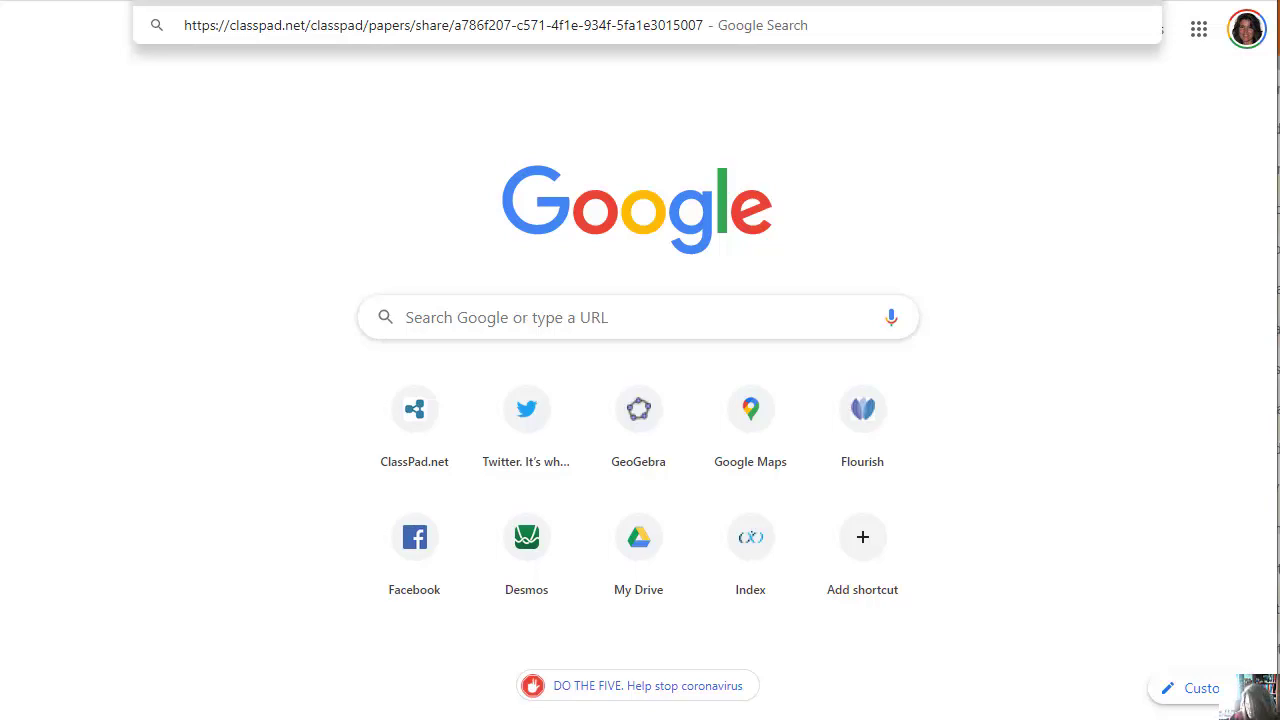
key("Return")
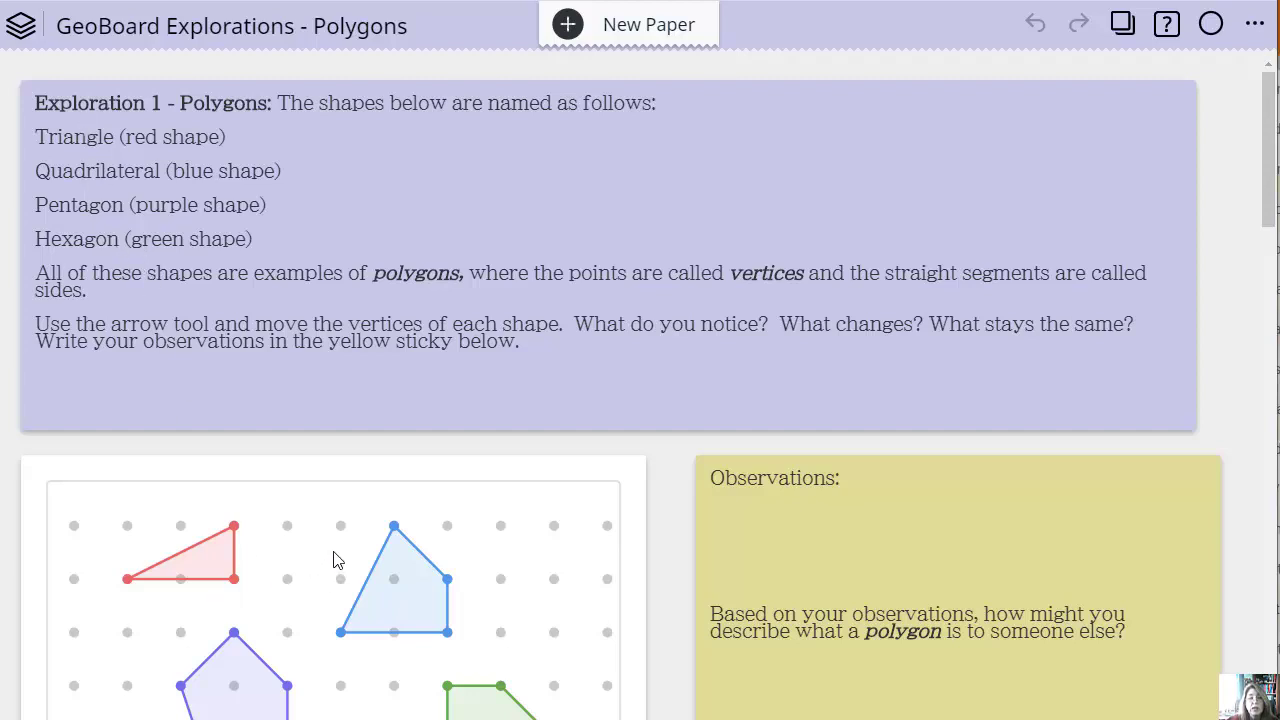
- Review Exploration 1's geoboard of red, blue, purple and green polygons and select it for editing
scroll(336, 560, "down", 2)
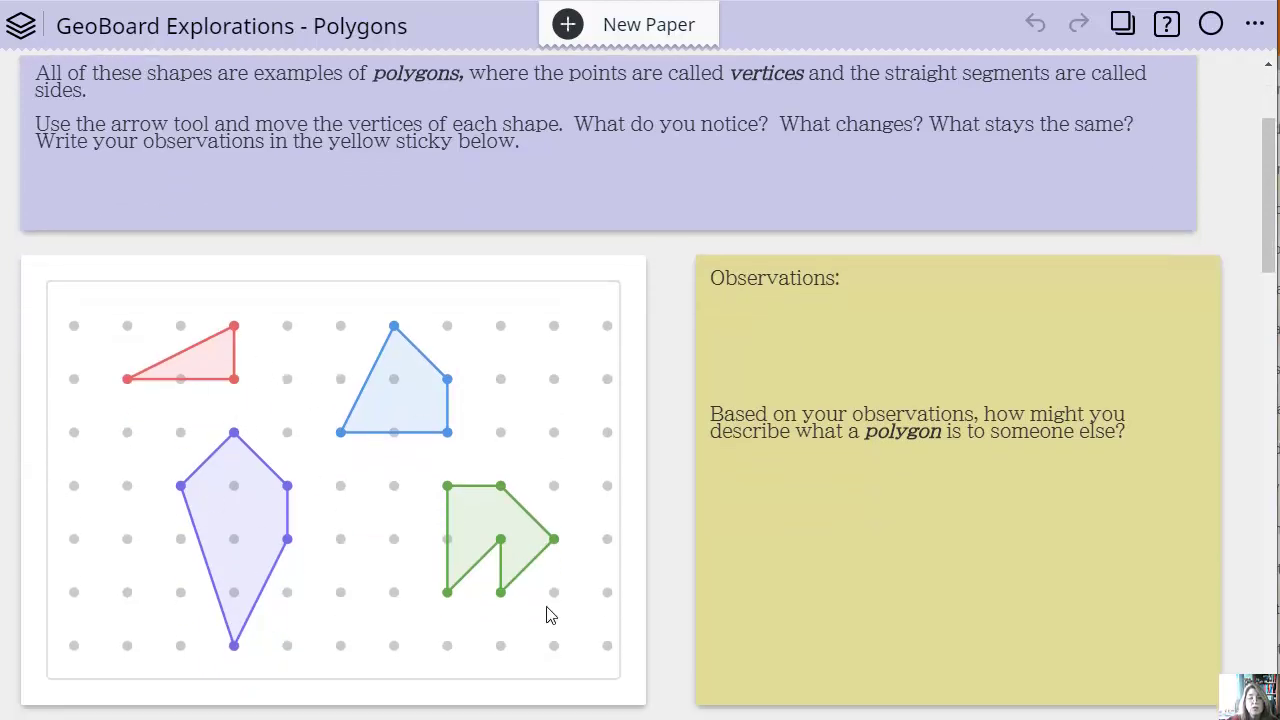
scroll(394, 293, "up", 2)
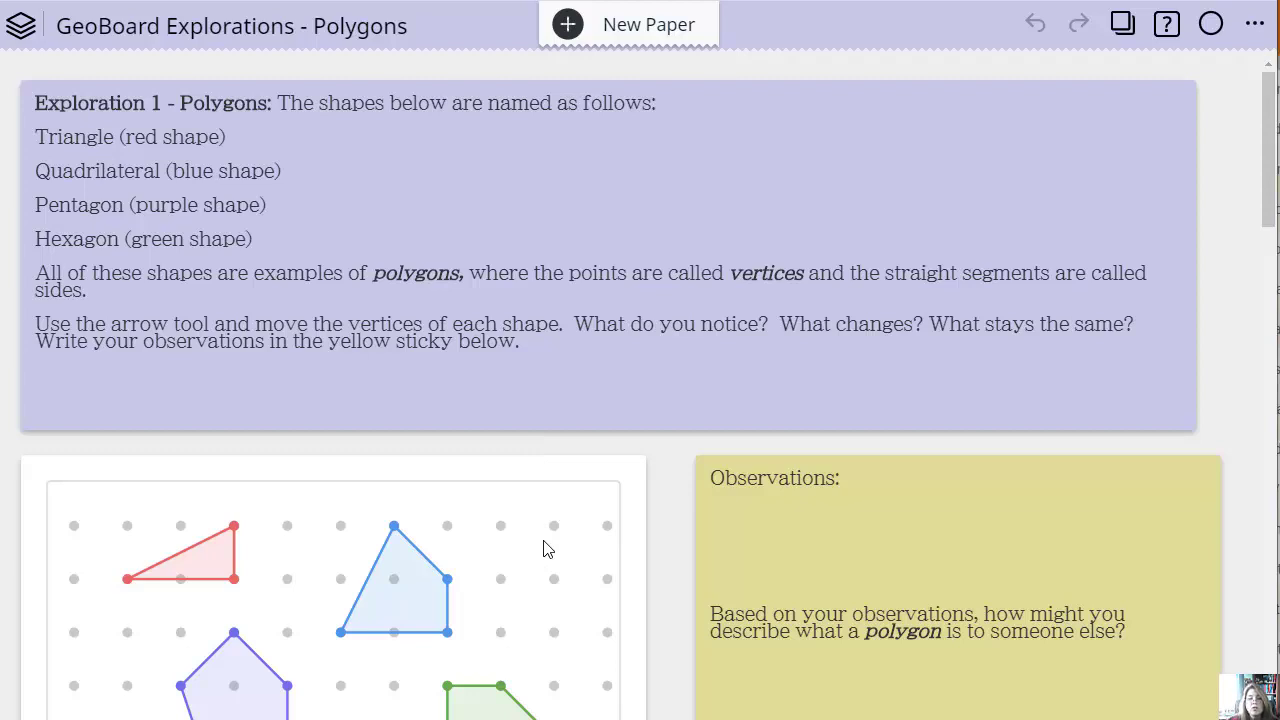
scroll(553, 565, "down", 3)
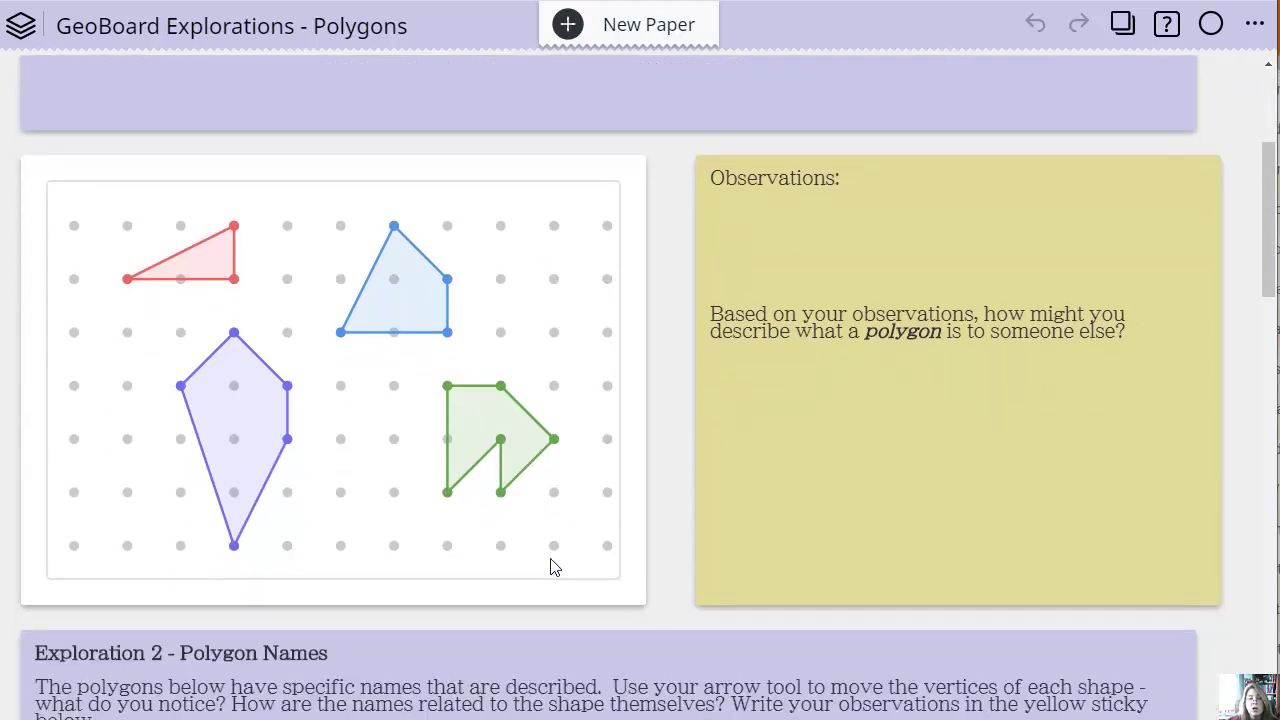
left_click(379, 530)
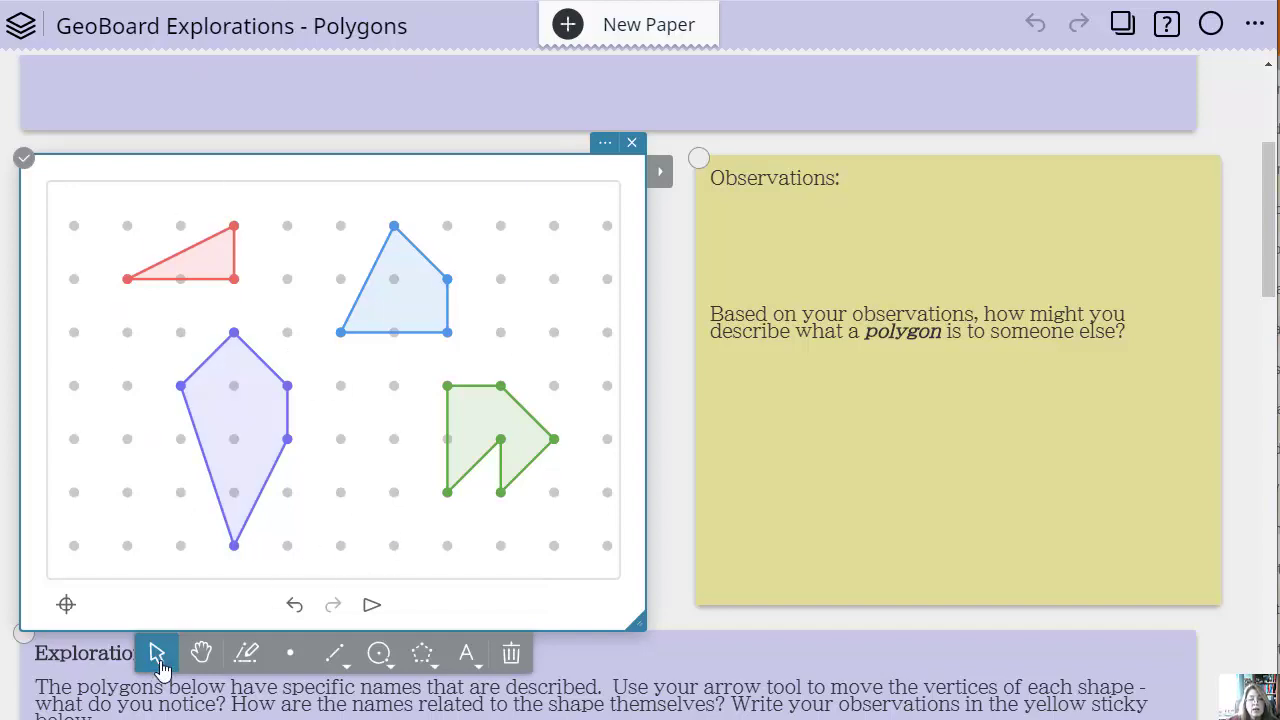
- Notch the purple pentagon's top vertex inward and reshape the blue square into a concave arrowhead
left_click_drag(234, 338, 238, 440)
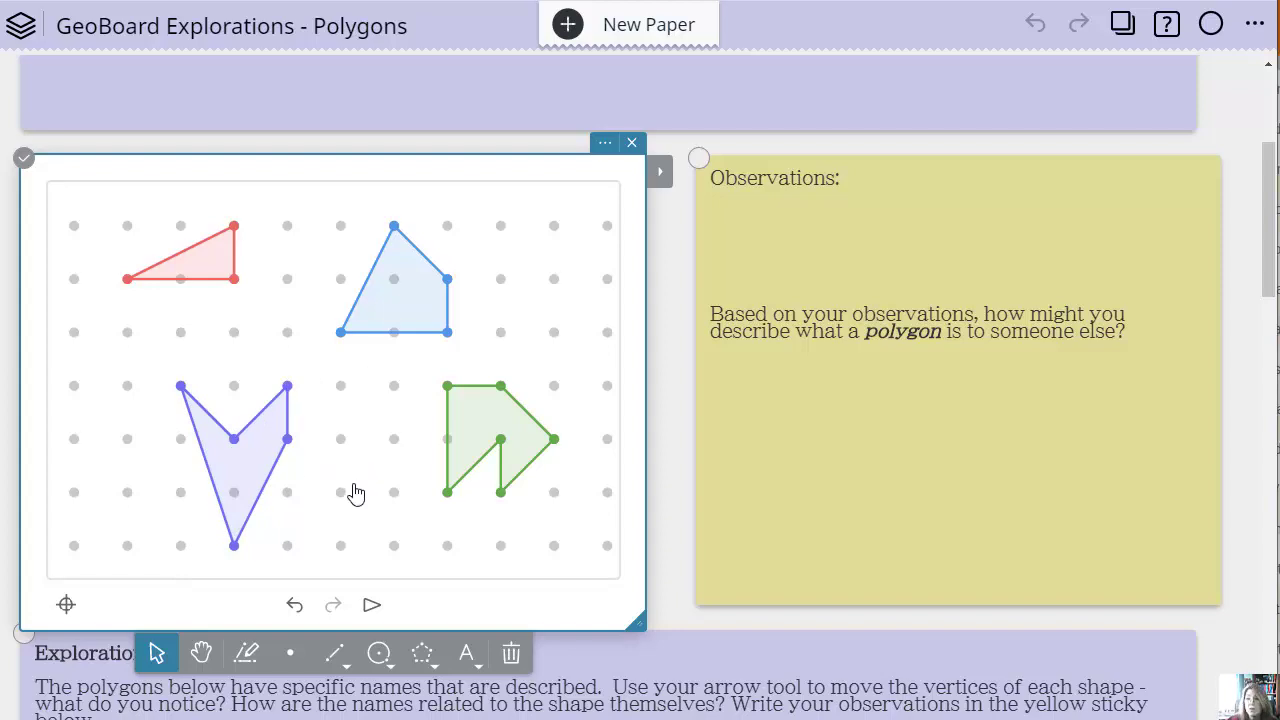
left_click(289, 410)
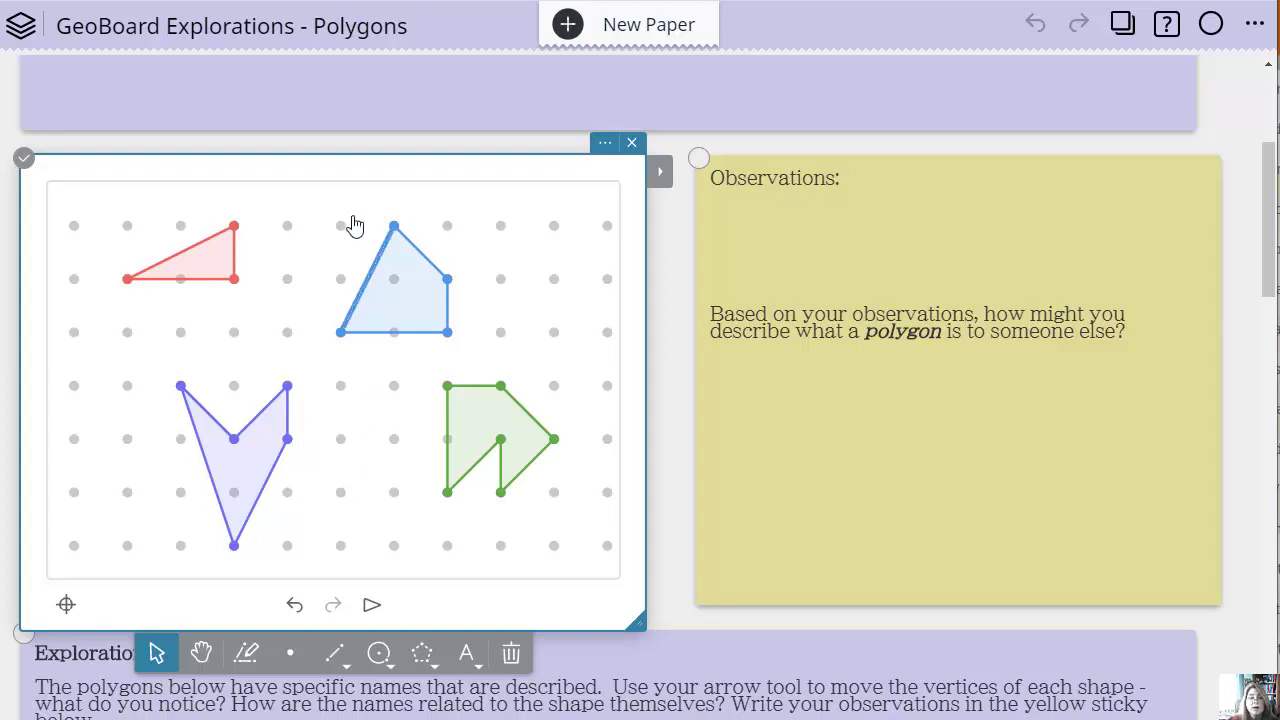
left_click_drag(393, 228, 341, 229)
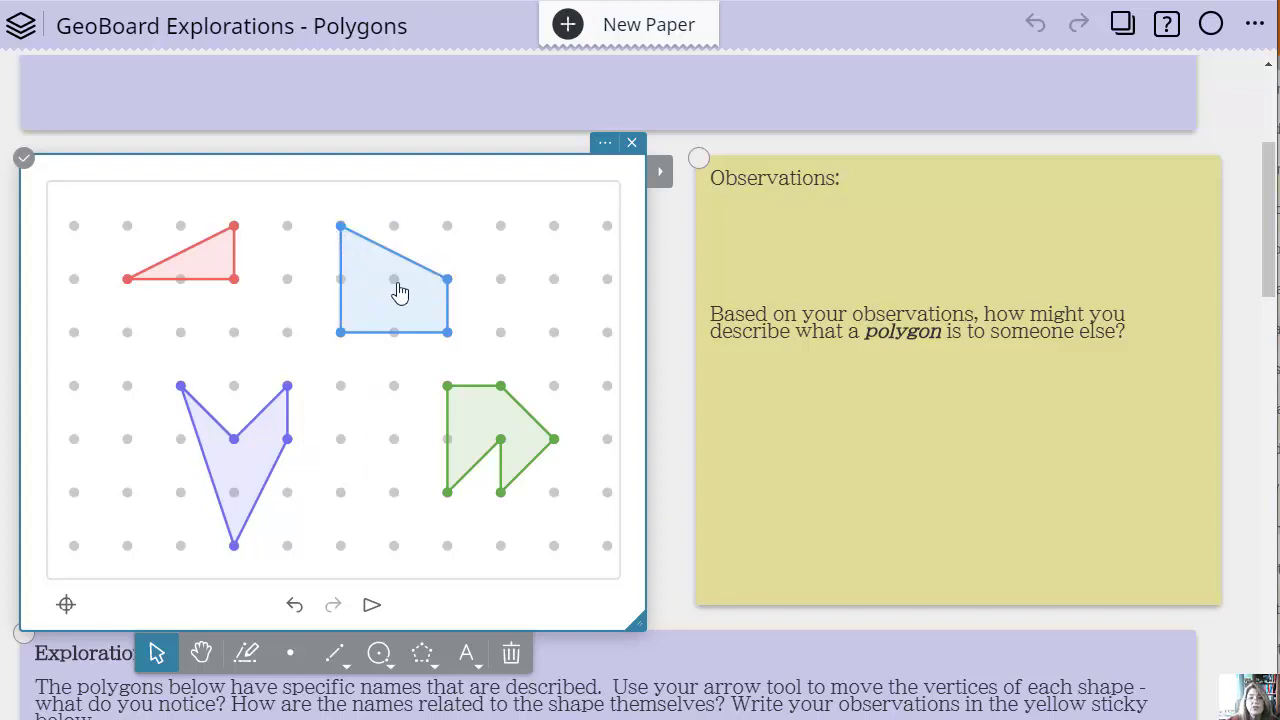
left_click_drag(448, 281, 448, 228)
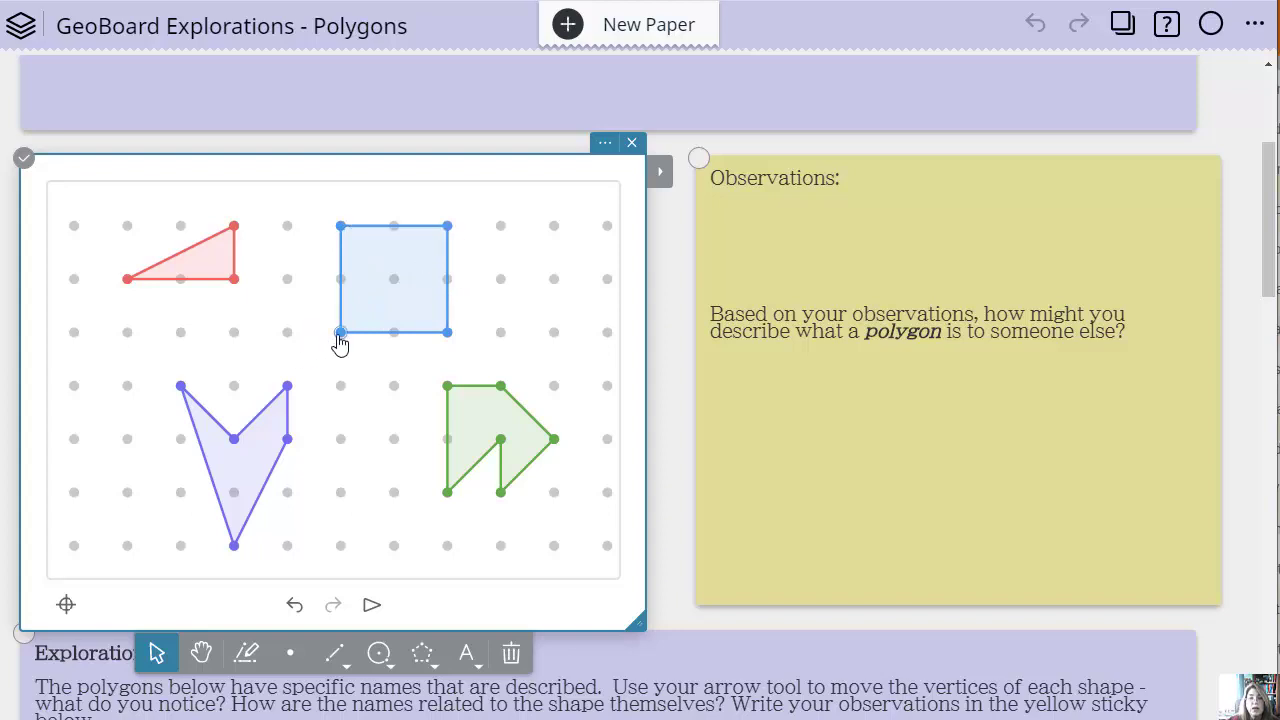
left_click(363, 292)
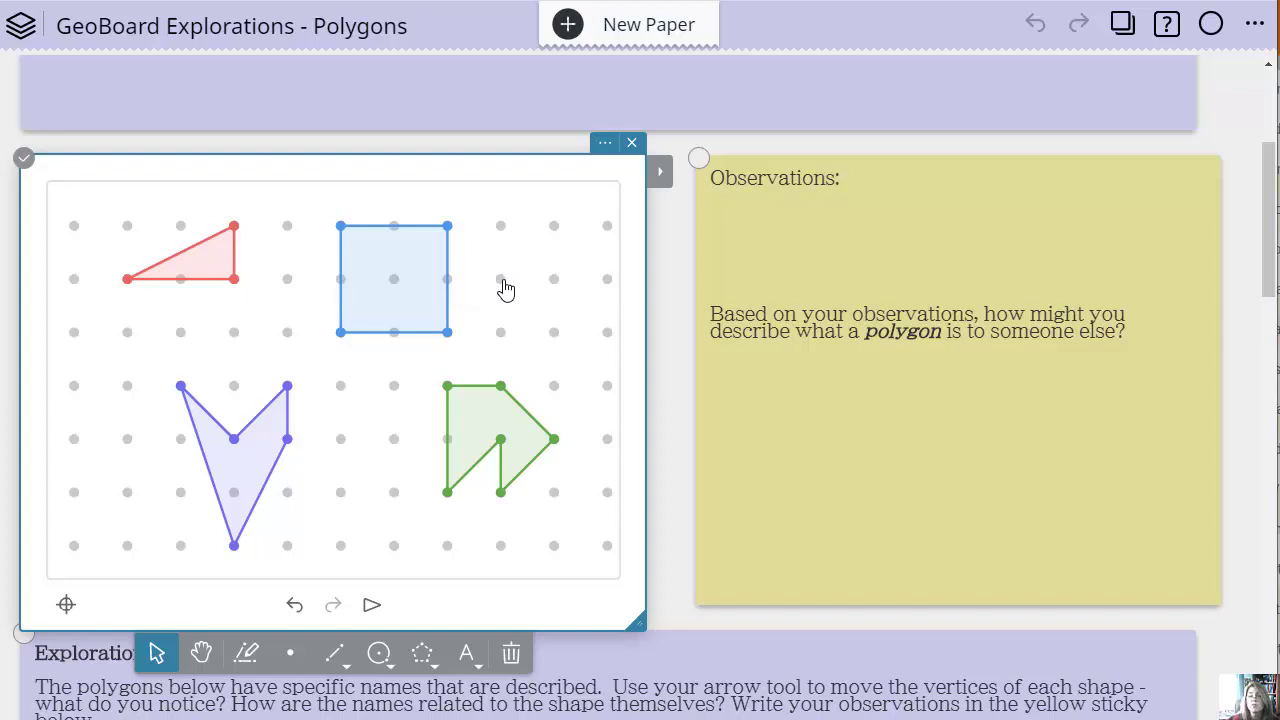
left_click_drag(448, 228, 250, 397)
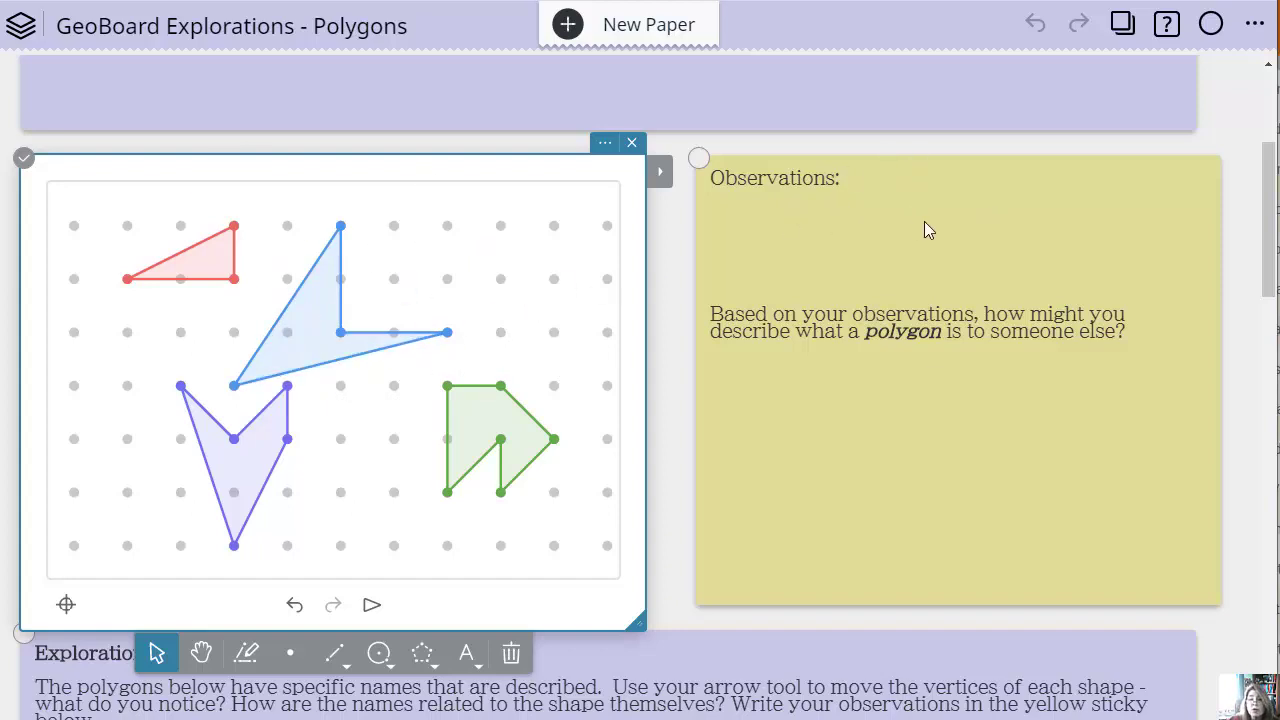
- Move the blue shape's inner vertex up-right into a wide slanted quadrilateral, then leave the geoboard
scroll(893, 211, "up", 1)
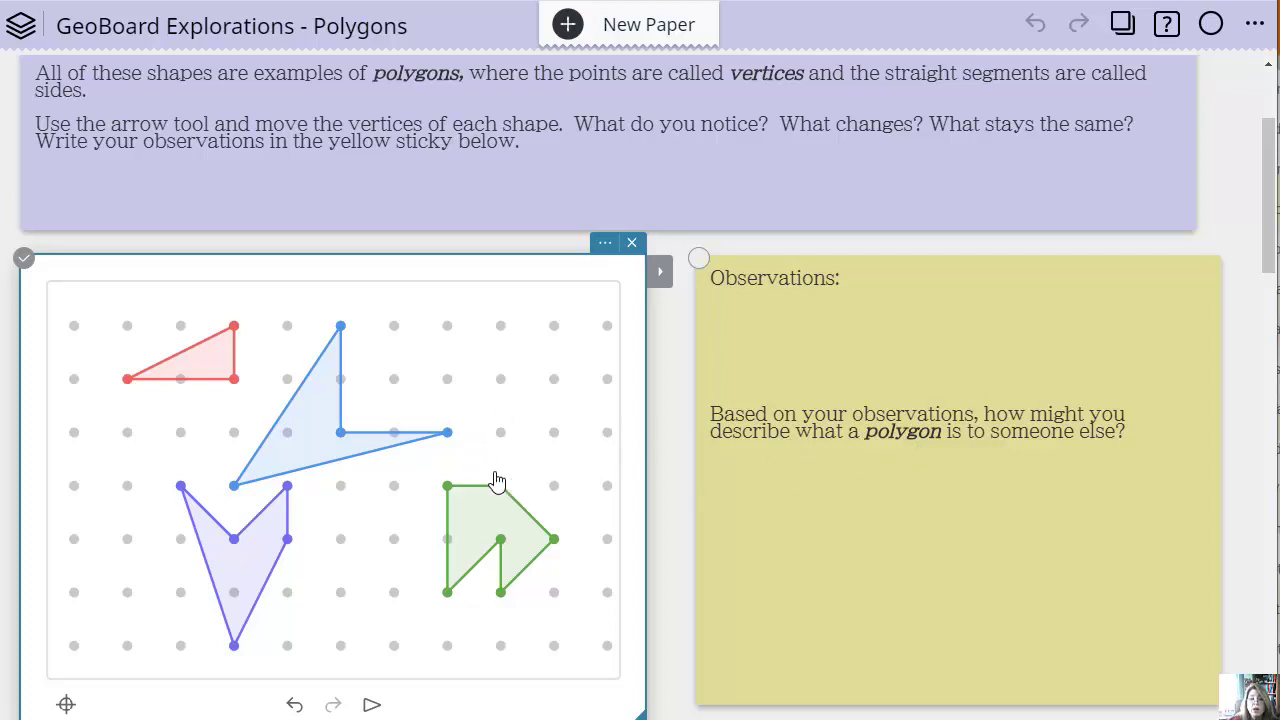
left_click_drag(341, 432, 489, 342)
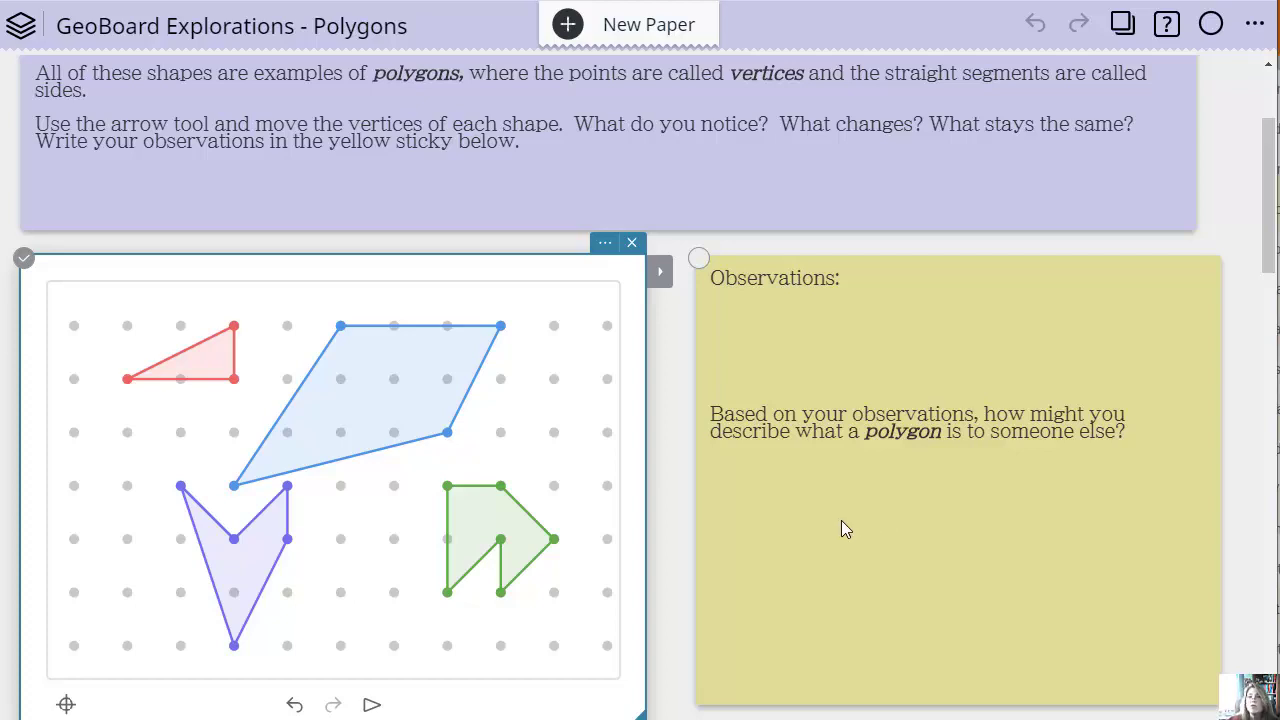
left_click(663, 437)
- Scroll down to Exploration 2 - Polygon Names and its geoboard of four polygons
scroll(665, 436, "down", 4)
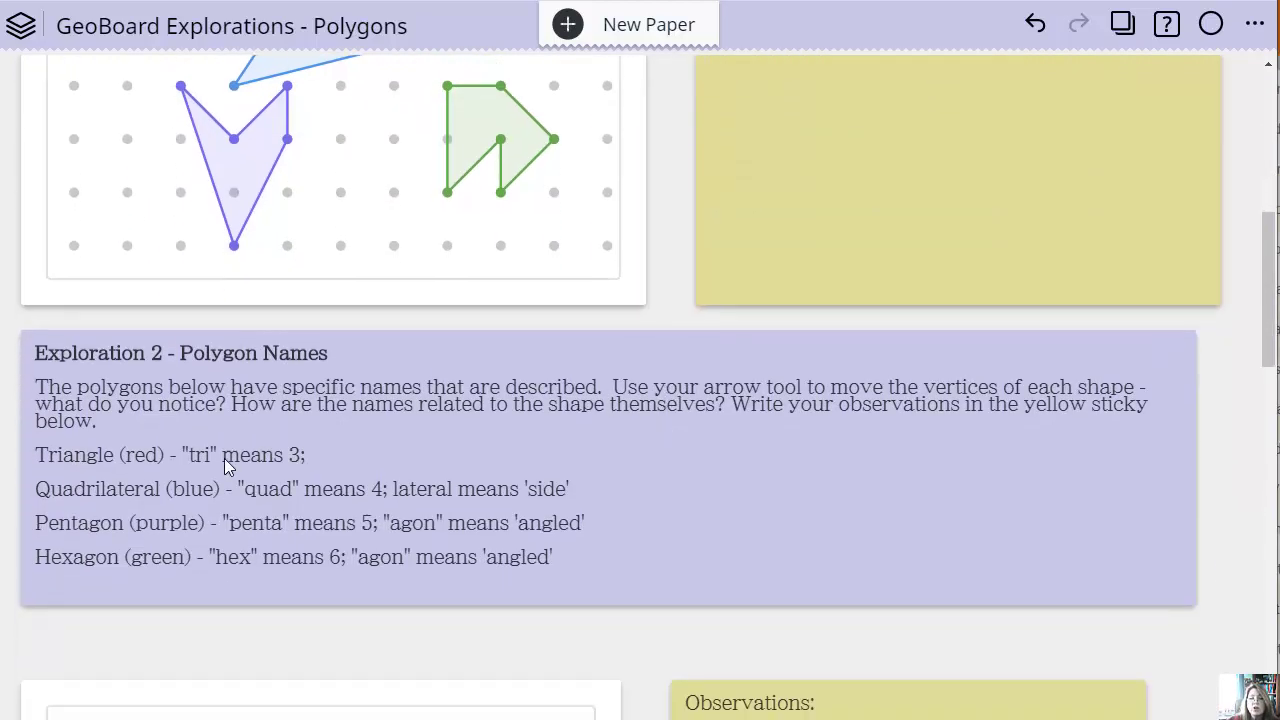
scroll(571, 277, "up", 2)
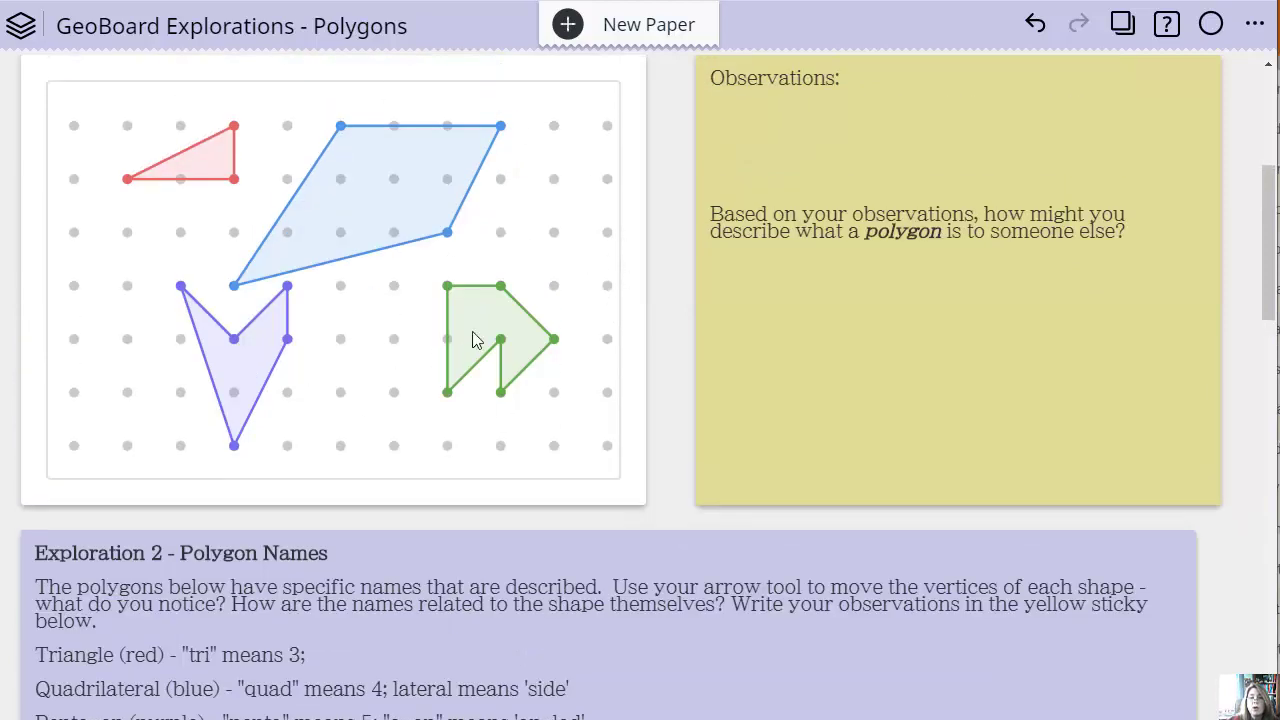
scroll(600, 395, "down", 2)
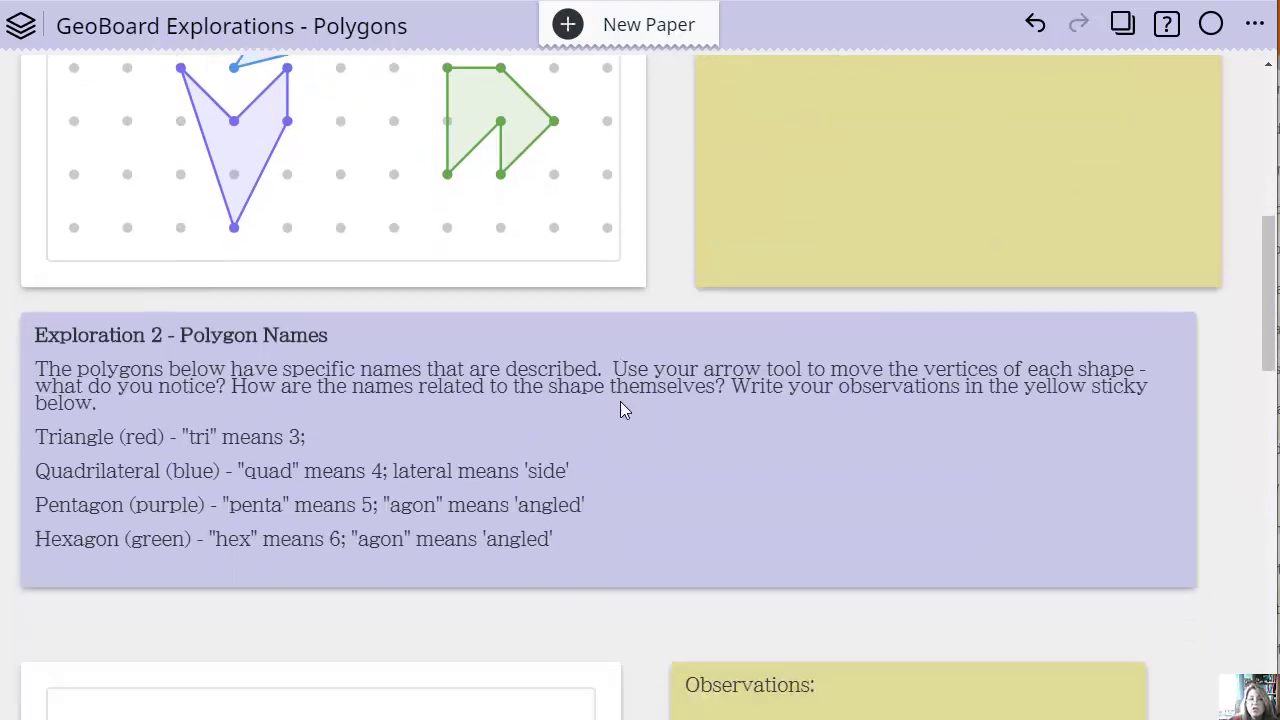
scroll(625, 409, "down", 1)
scroll(447, 330, "up", 5)
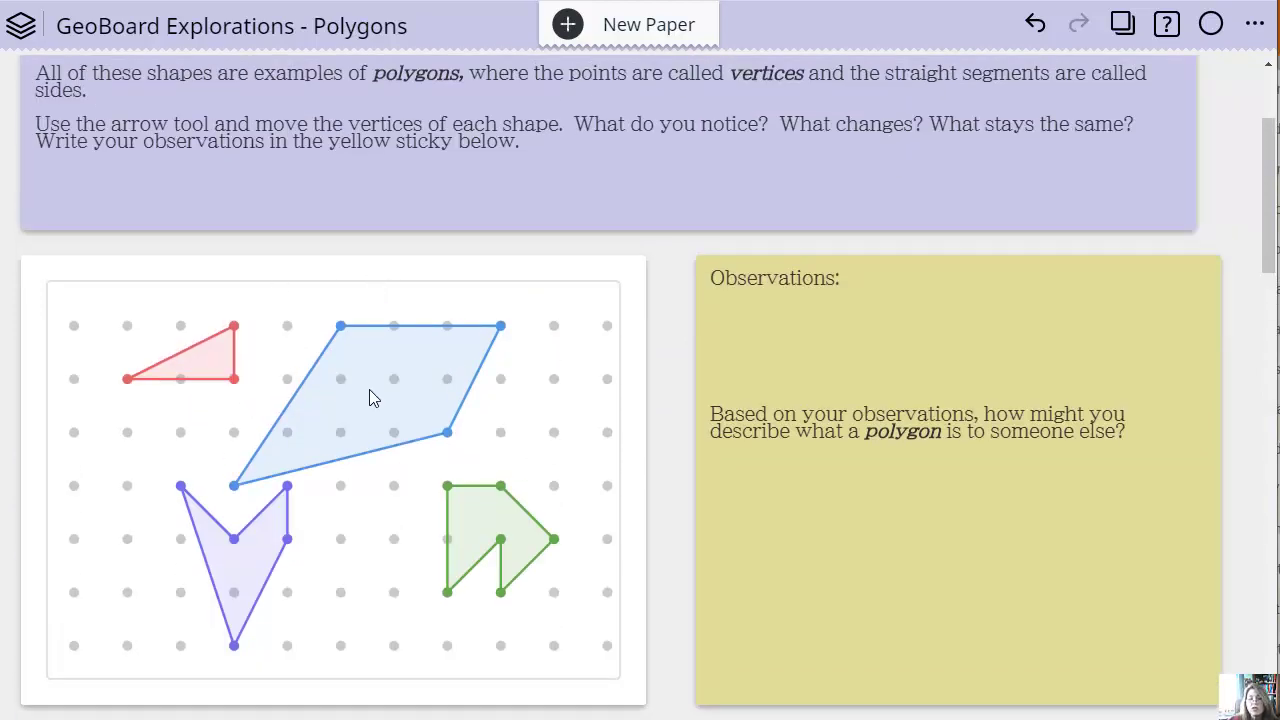
scroll(300, 565, "down", 5)
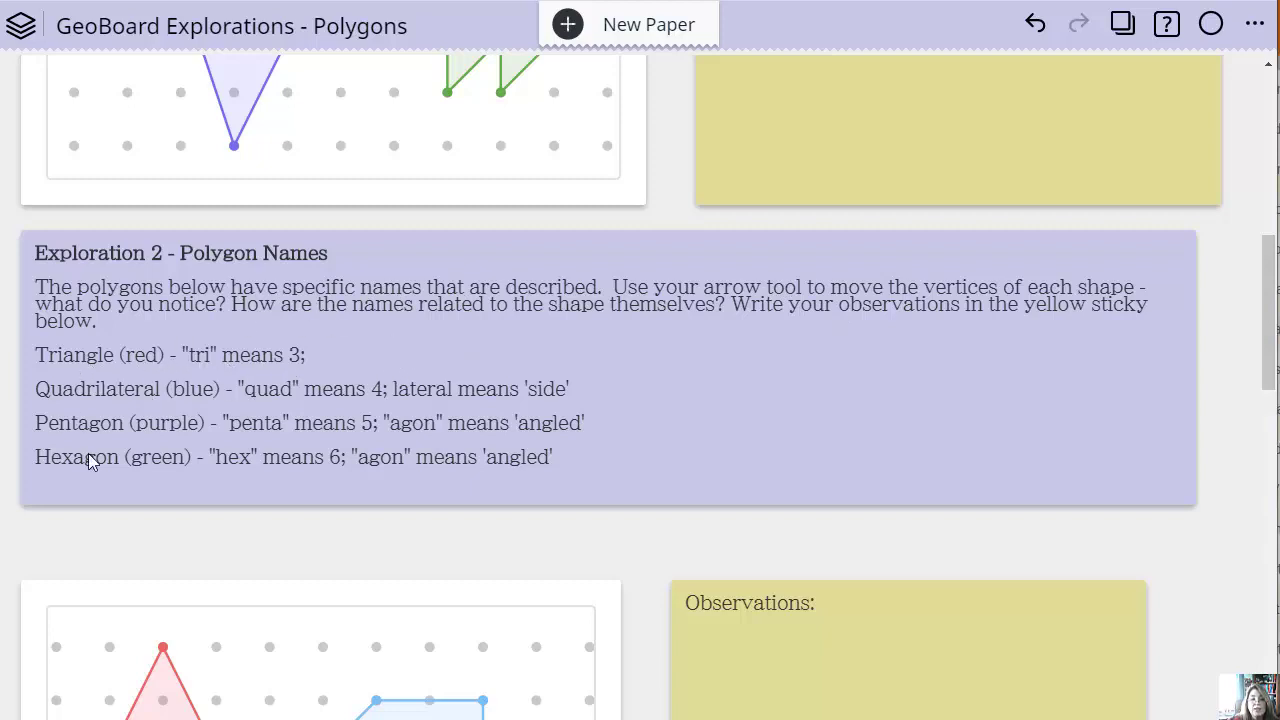
scroll(530, 488, "down", 2)
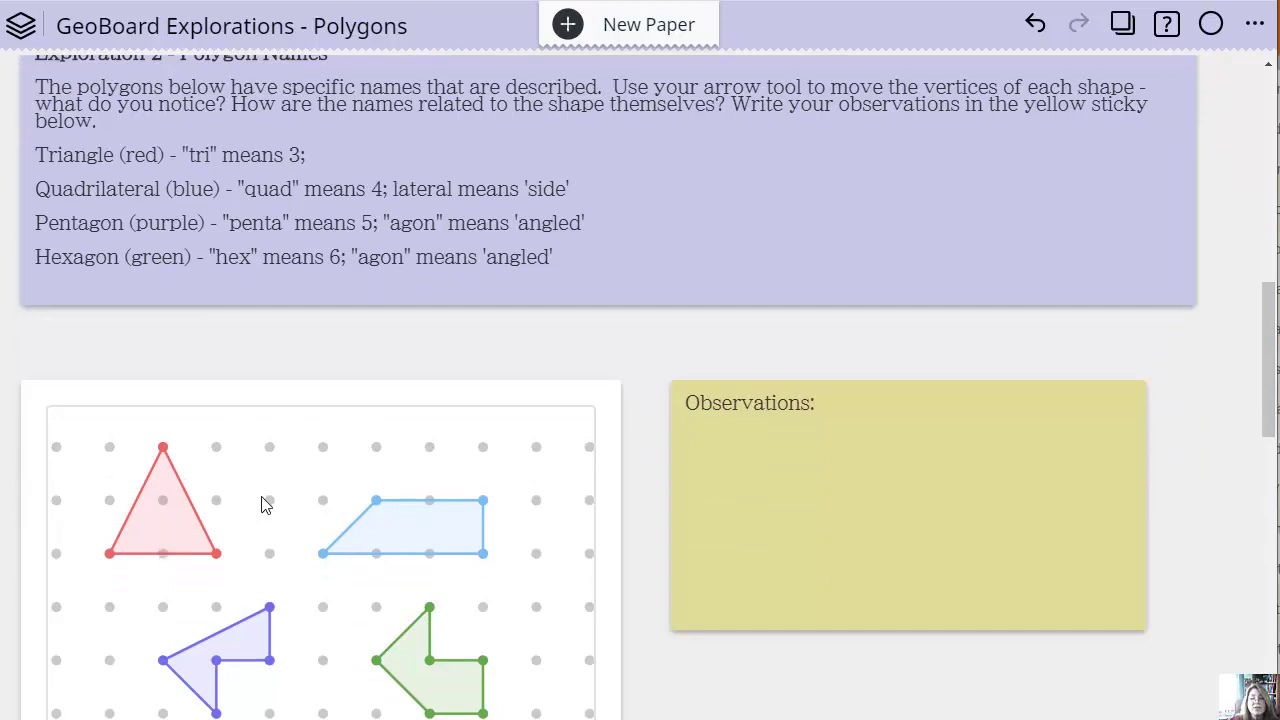
scroll(260, 506, "down", 3)
- Lower the red triangle's lower-left vertex one peg on the Exploration 2 geoboard, then select the Observations note
left_click(128, 530)
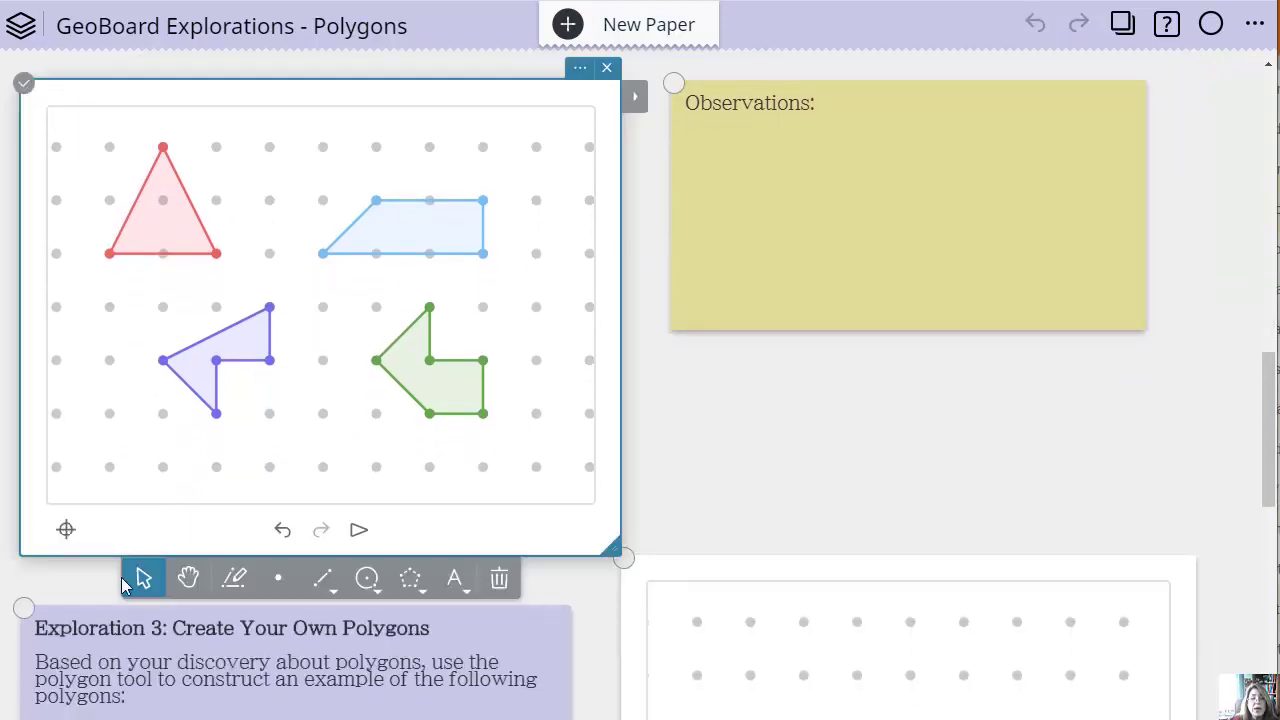
mouse_move(223, 254)
left_mouse_down()
mouse_move(266, 209)
mouse_move(216, 253)
mouse_move(165, 269)
mouse_move(197, 269)
mouse_move(256, 228)
mouse_move(251, 214)
mouse_move(220, 214)
mouse_move(220, 177)
mouse_move(219, 276)
left_mouse_up()
left_click_drag(107, 262, 91, 317)
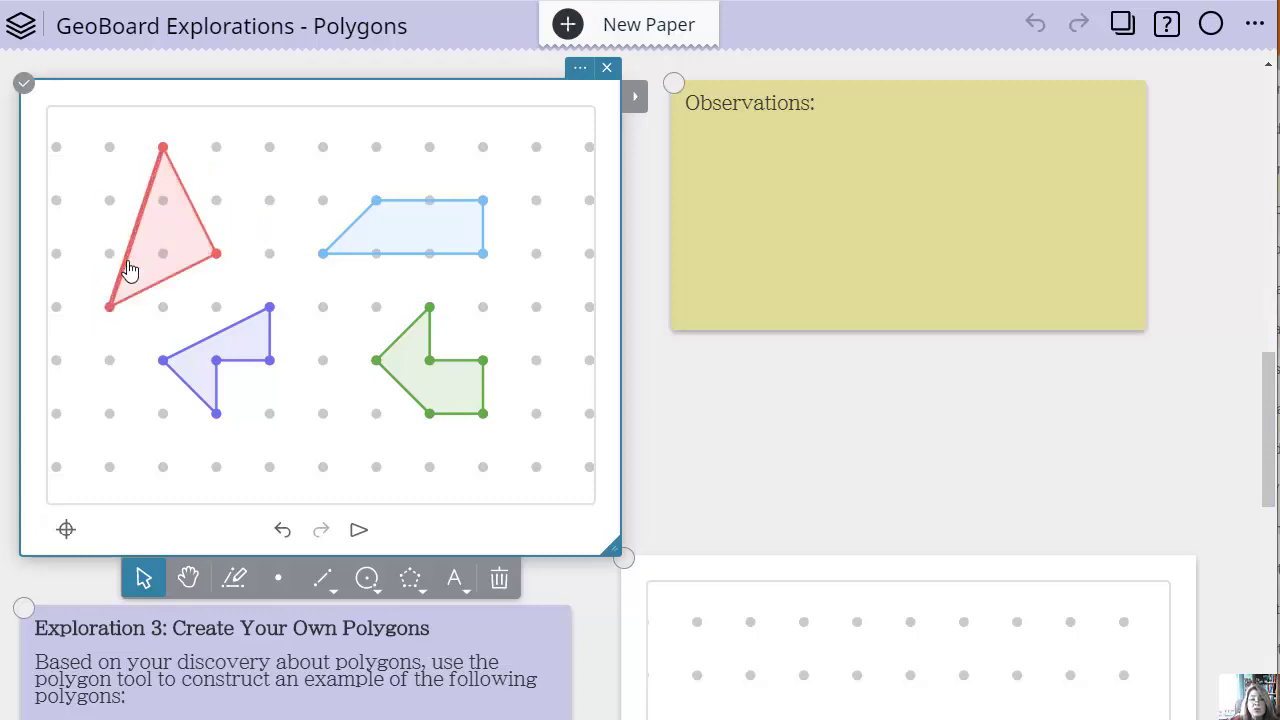
scroll(466, 109, "up", 2)
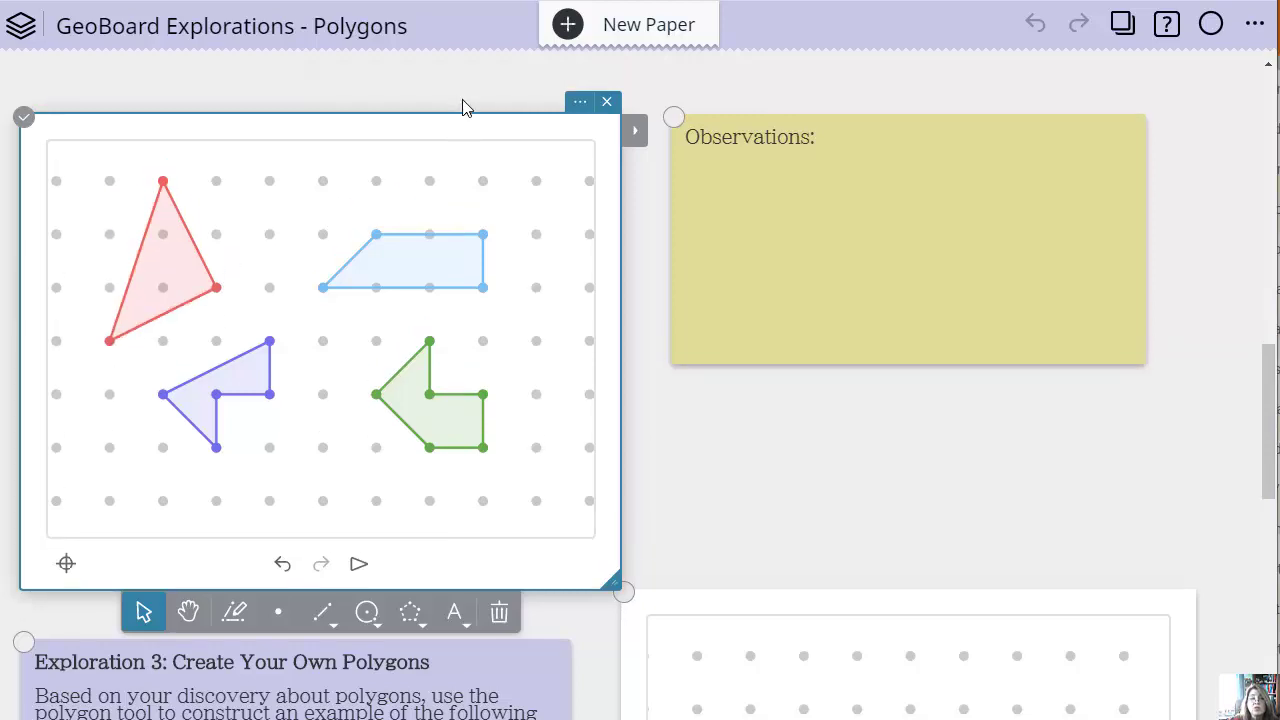
scroll(436, 112, "up", 1)
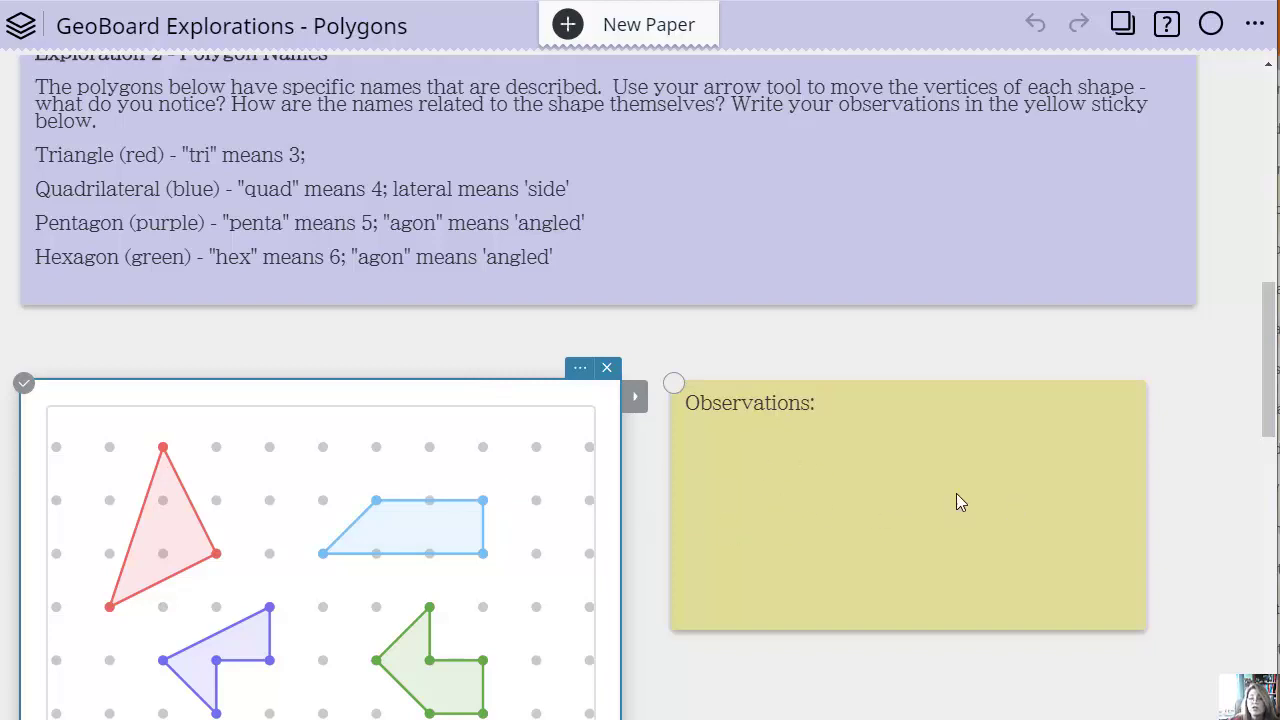
left_click(885, 510)
- Scroll down to Exploration 3's septagon, octagon and decagon task beside its blank geoboard
scroll(657, 505, "down", 7)
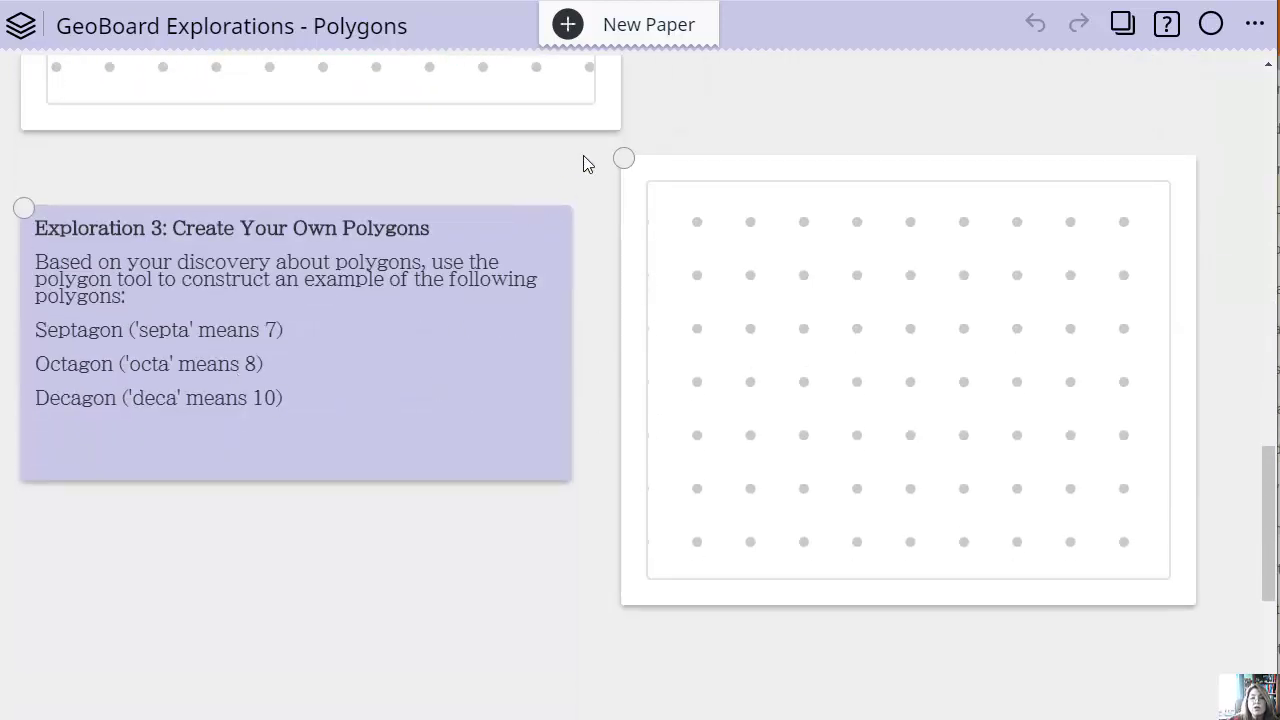
scroll(587, 163, "up", 3)
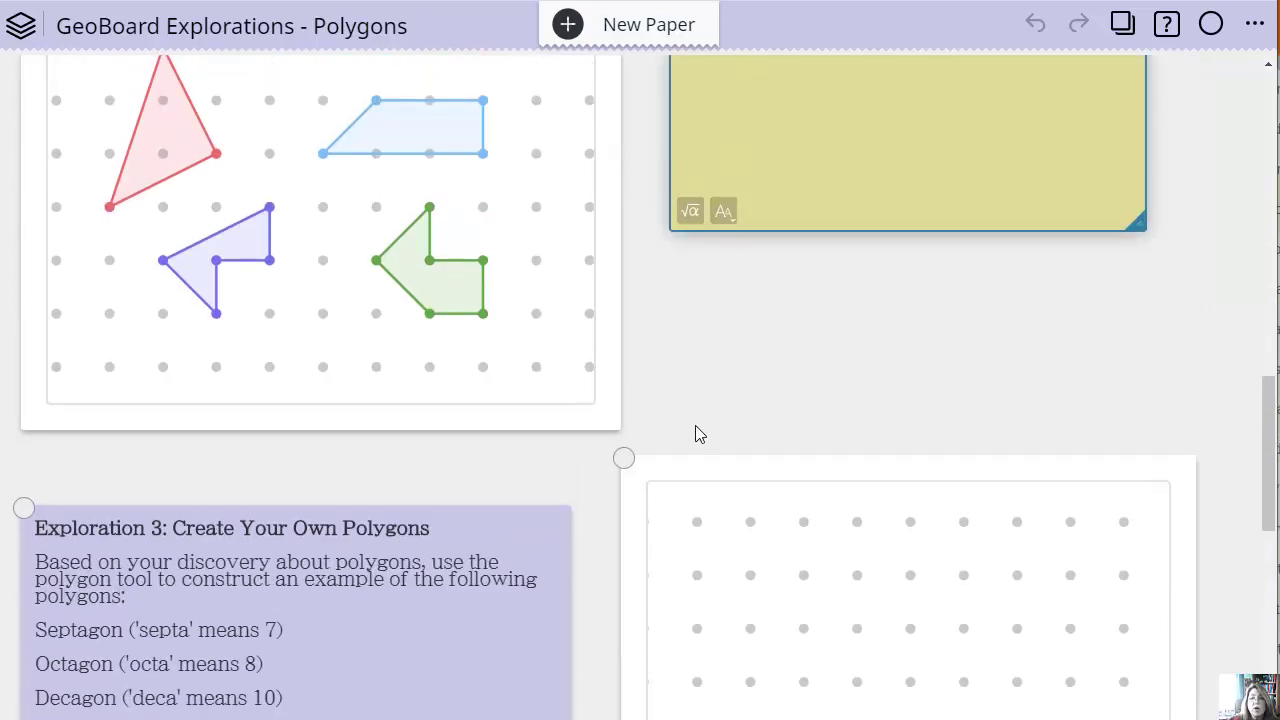
scroll(673, 515, "down", 2)
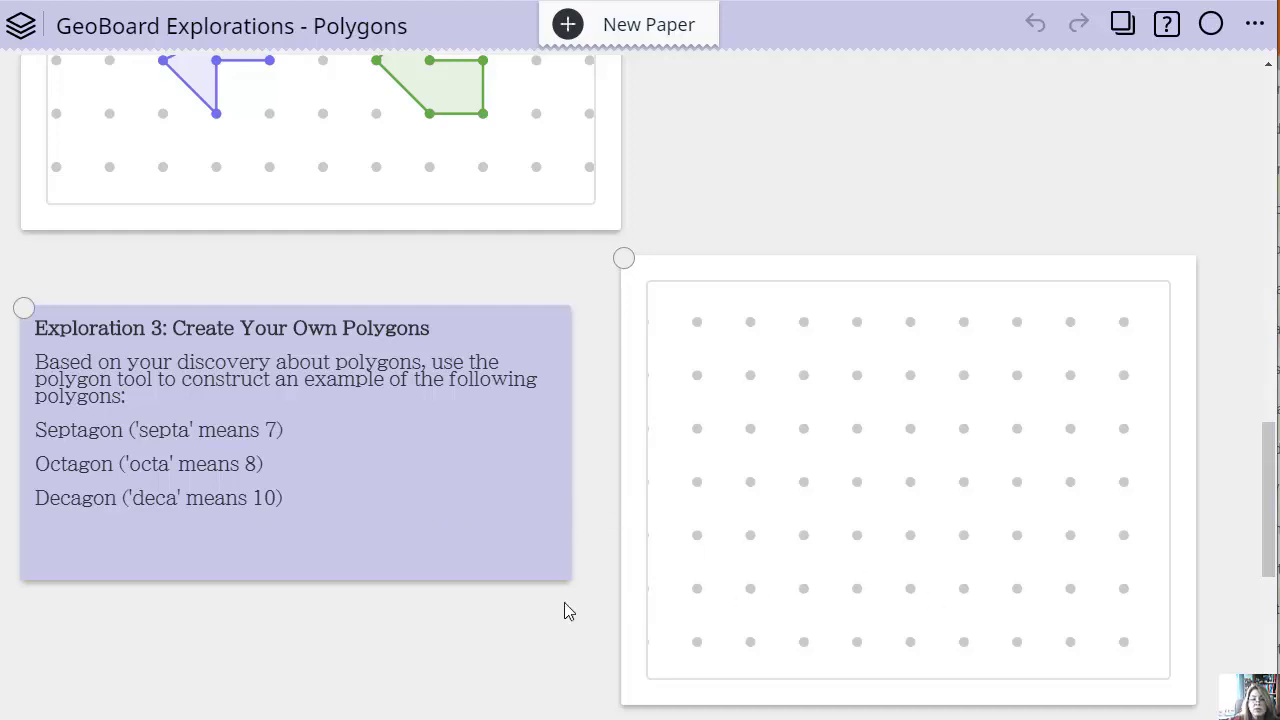
scroll(666, 543, "down", 2)
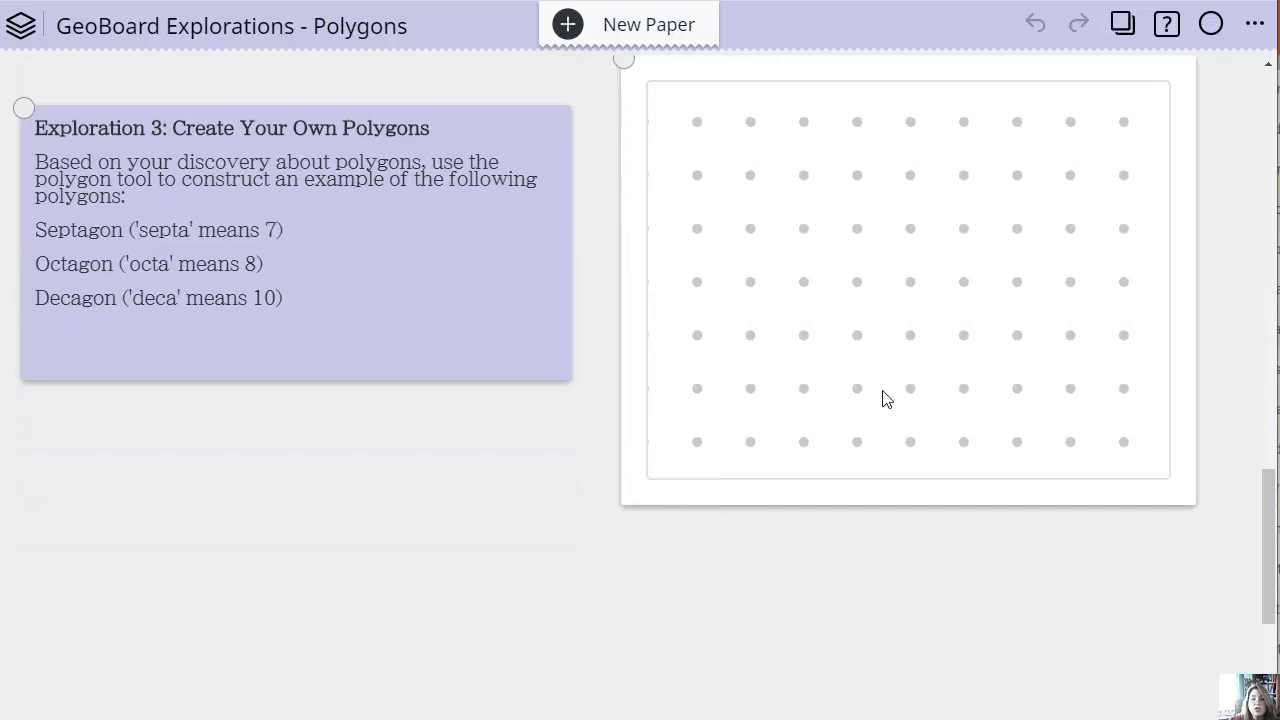
- Draw a closed orange polygon peg by peg on the blank Exploration 3 geoboard
left_click(888, 395)
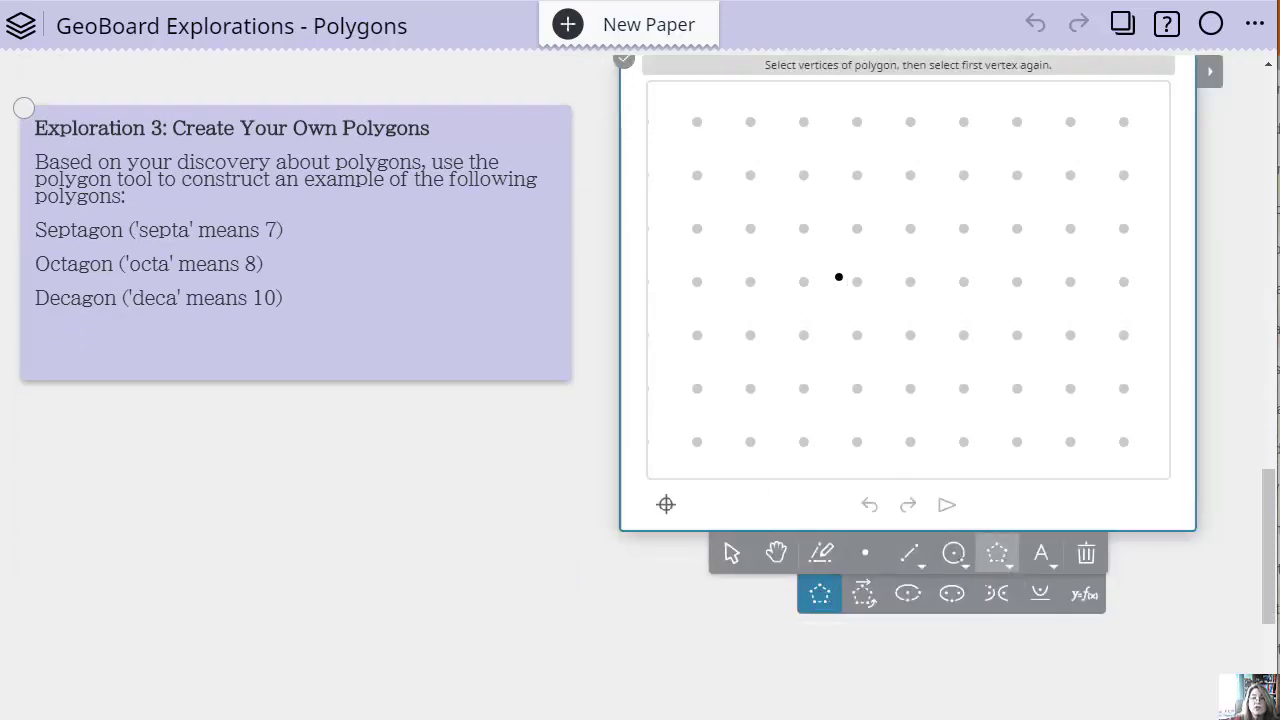
left_click(803, 230)
left_click(860, 175)
left_click(917, 172)
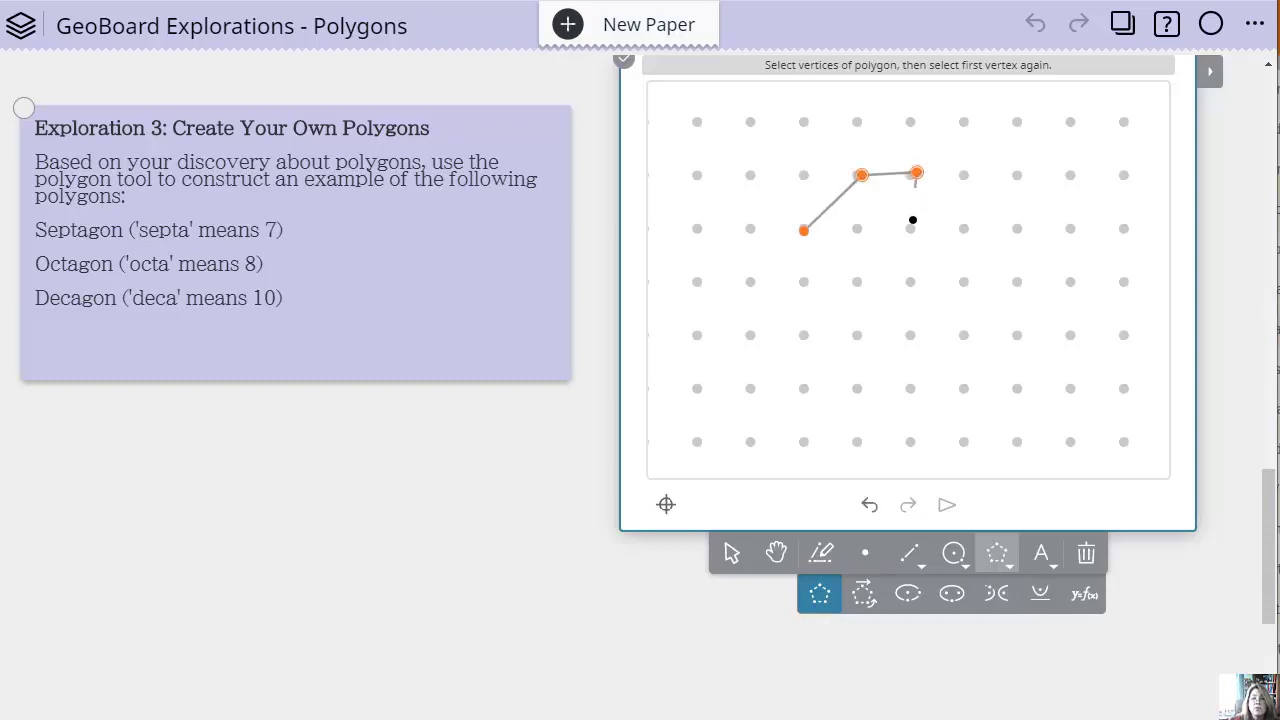
left_click(962, 284)
left_click(912, 286)
left_click(857, 284)
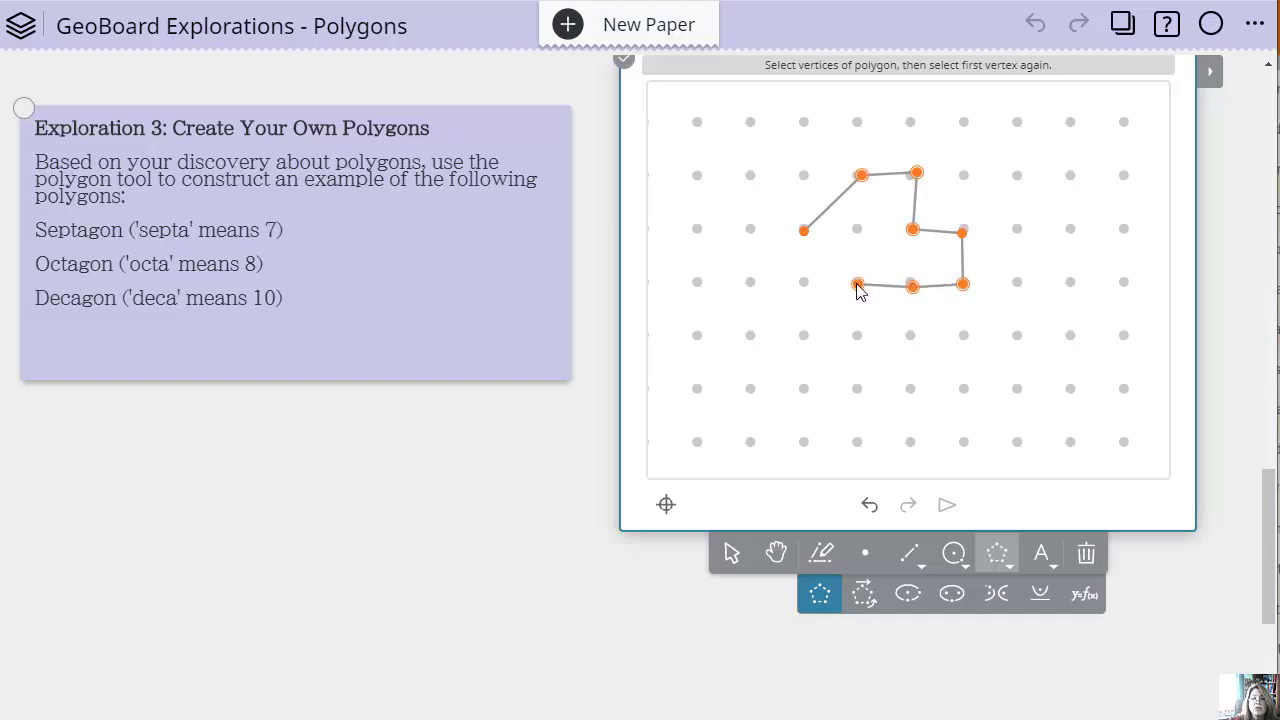
left_click(803, 230)
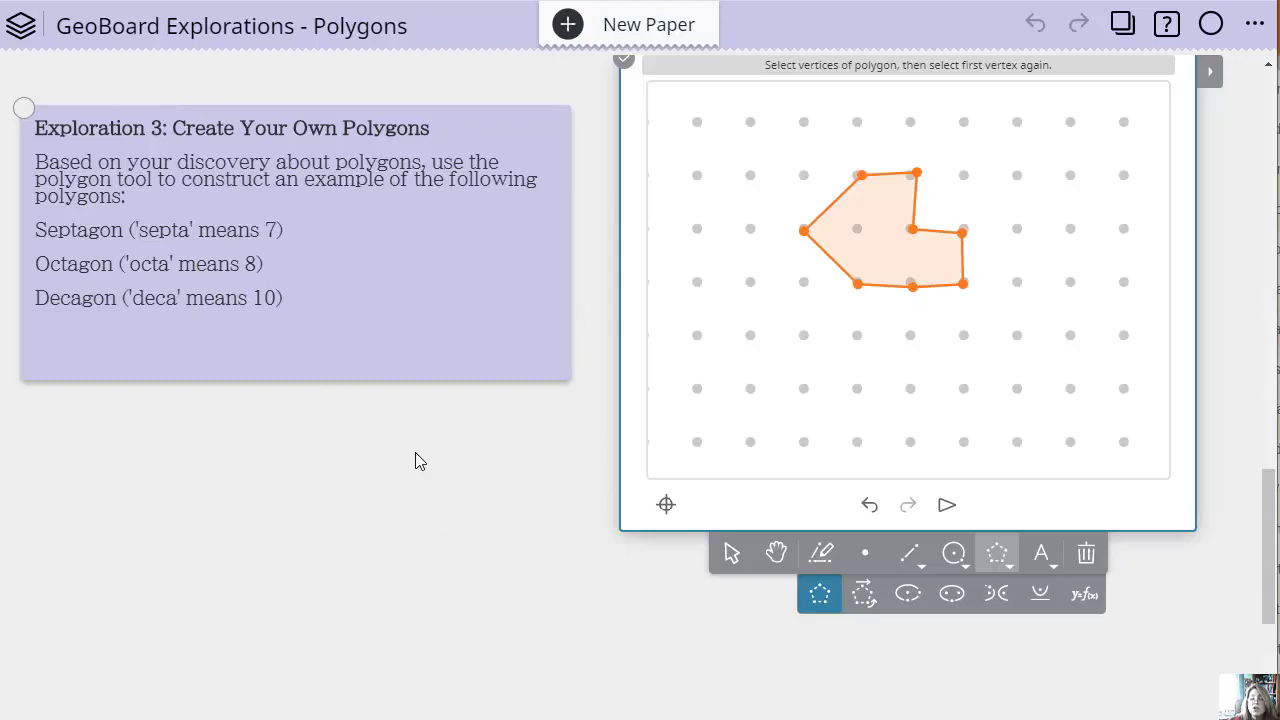
scroll(420, 449, "up", 10)
- Scroll back up to Exploration 1's reshaped polygons and Observations sticky
scroll(617, 364, "up", 15)
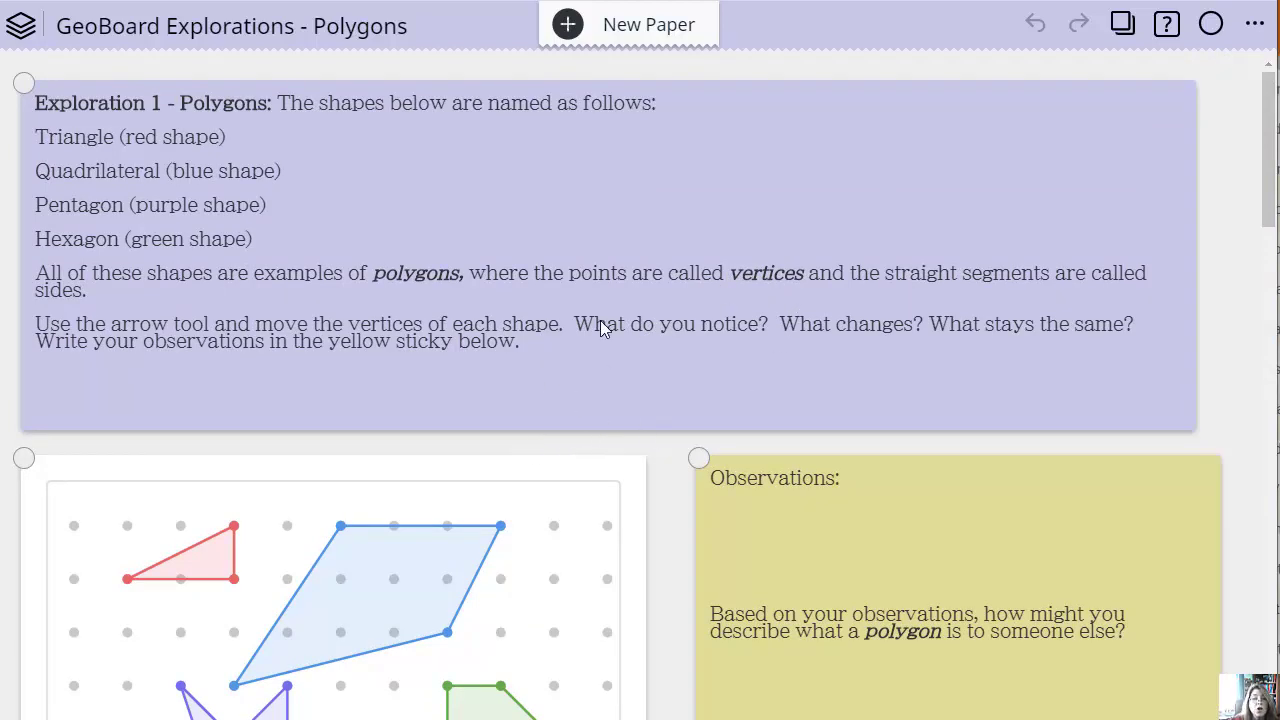
scroll(628, 352, "down", 2)
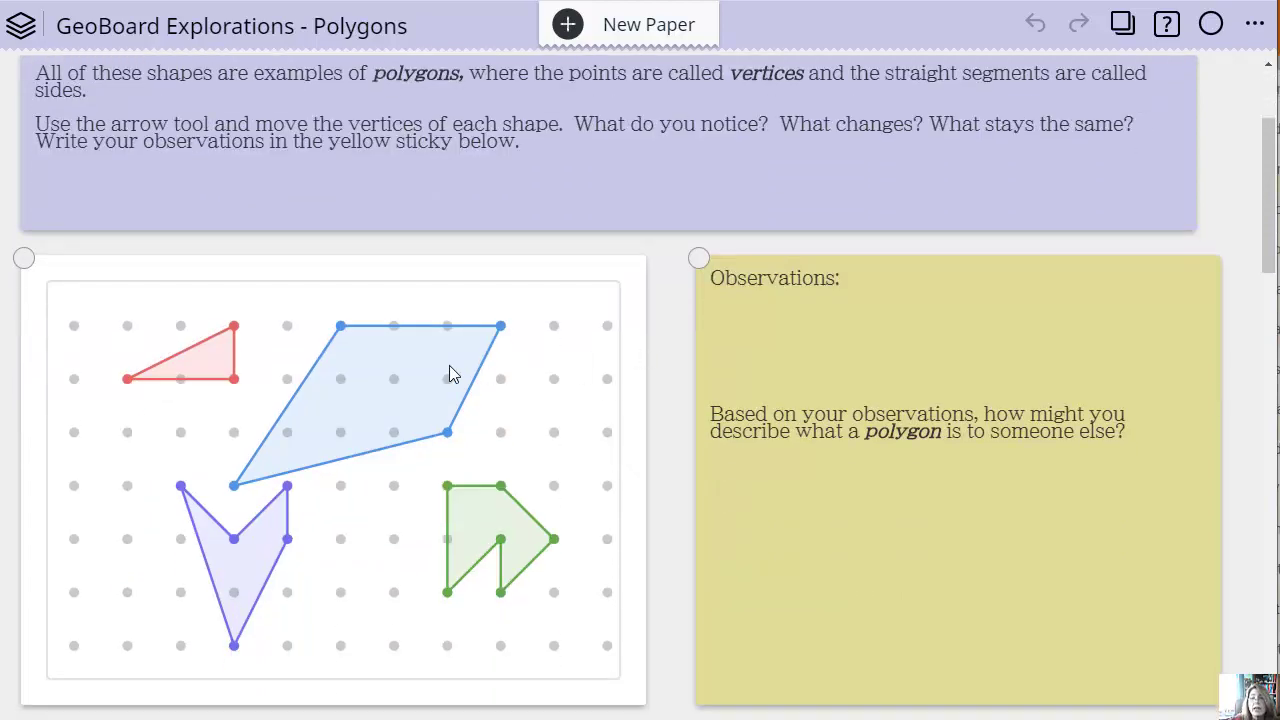